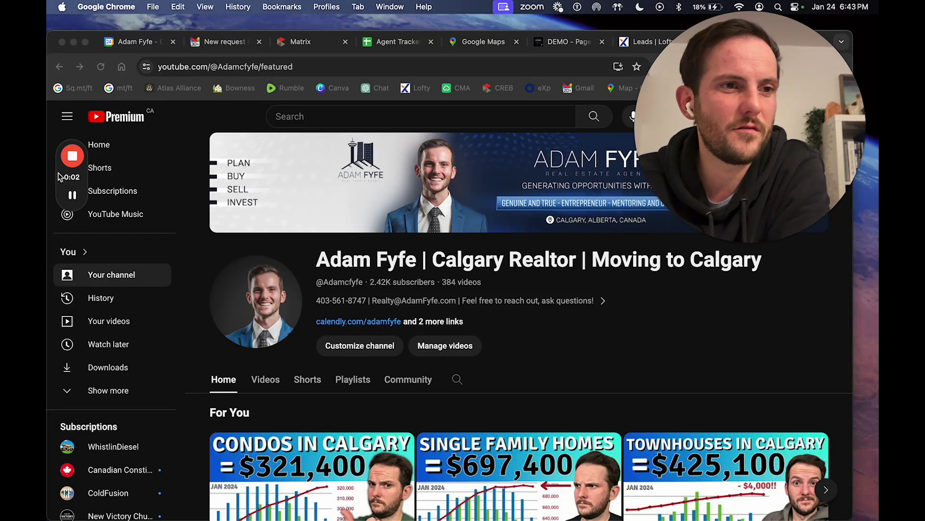
# Step: Leave the YouTube channel and switch to the 'DEMO - Page on Sale' home-value landing page
pyautogui.moveTo(59, 177); pyautogui.dragTo(866, 247)
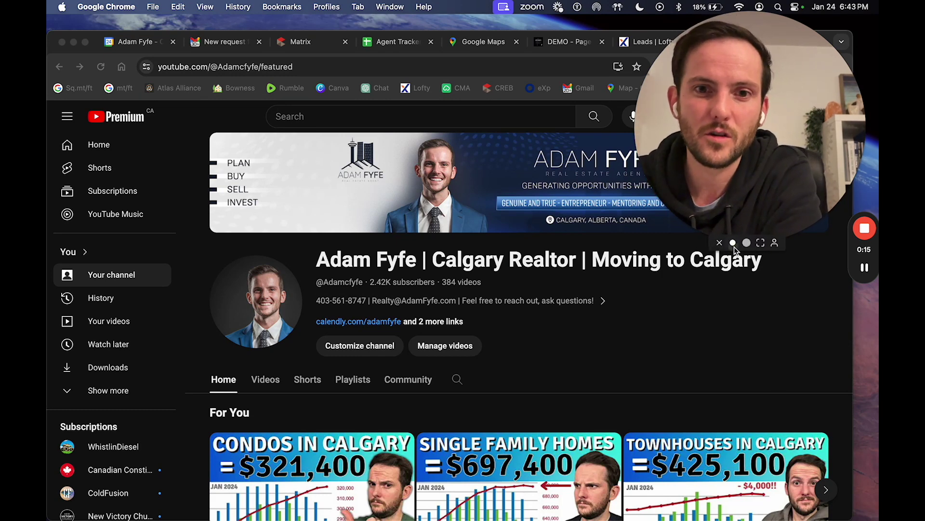
pyautogui.click(735, 249)
pyautogui.moveTo(710, 186); pyautogui.dragTo(830, 67)
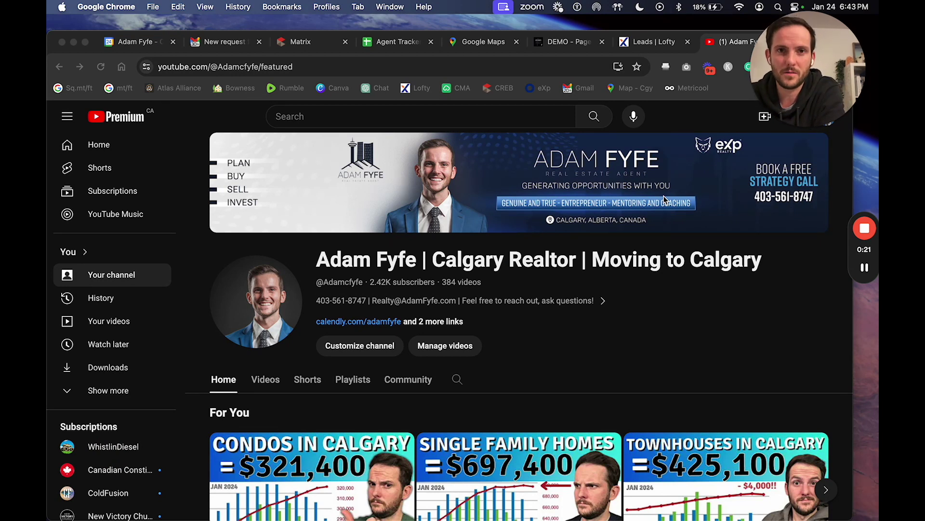
pyautogui.click(555, 44)
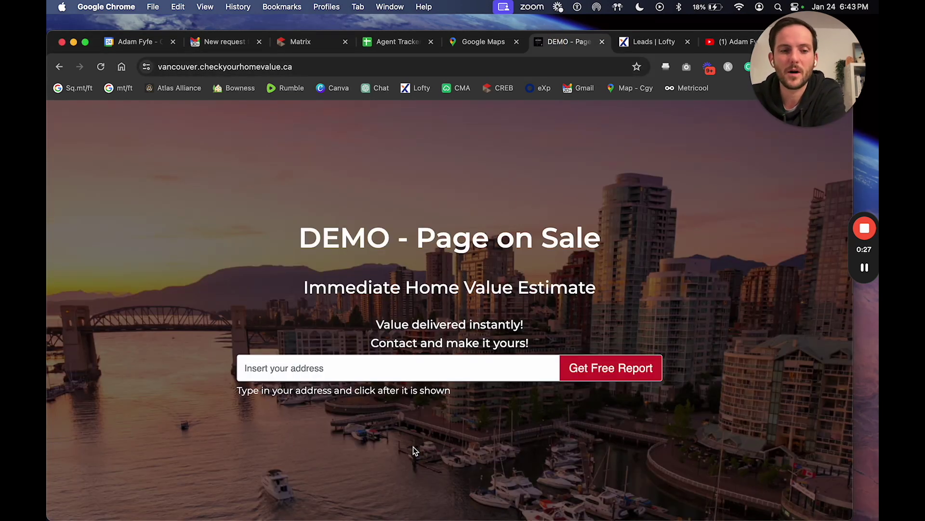
pyautogui.click(481, 41)
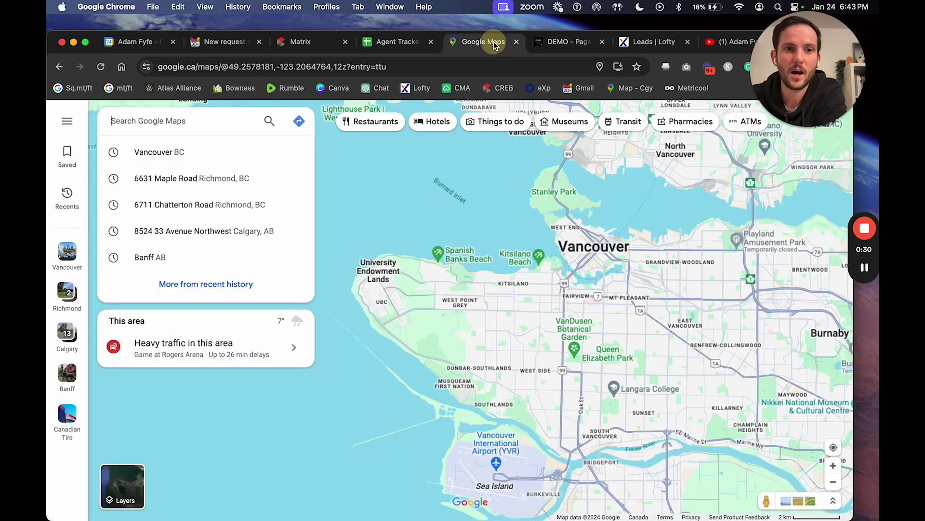
pyautogui.scroll(10, 558, 246)
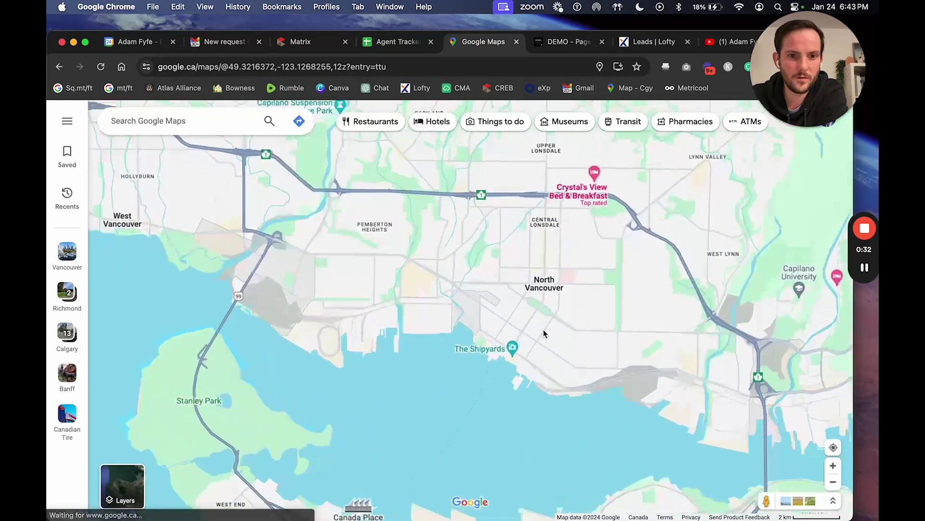
pyautogui.scroll(8, 537, 348)
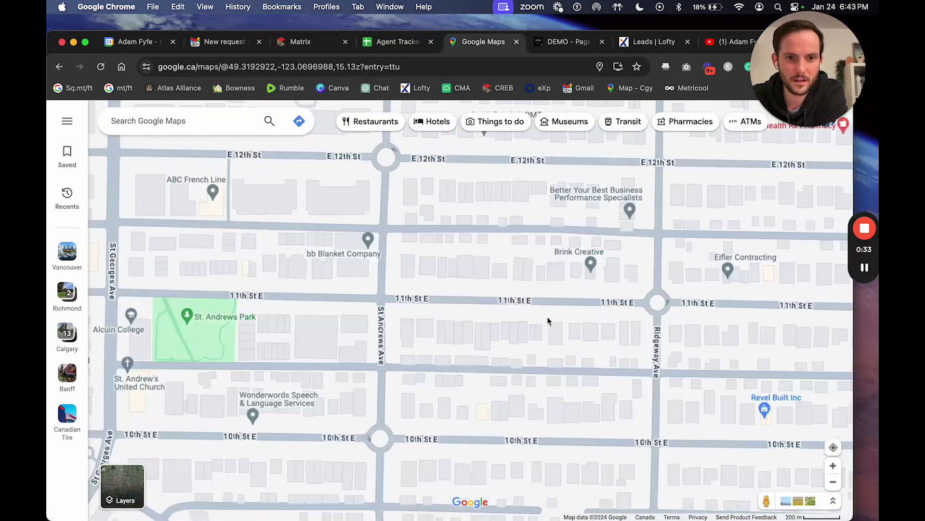
pyautogui.click(555, 268)
pyautogui.moveTo(169, 258); pyautogui.dragTo(105, 260)
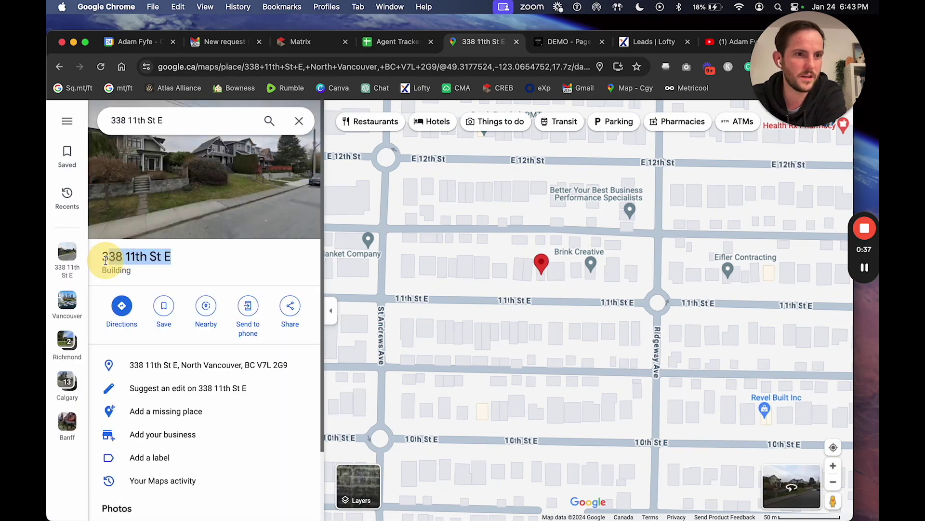
pyautogui.click(562, 42)
pyautogui.click(358, 368)
pyautogui.write('338 11th St E')
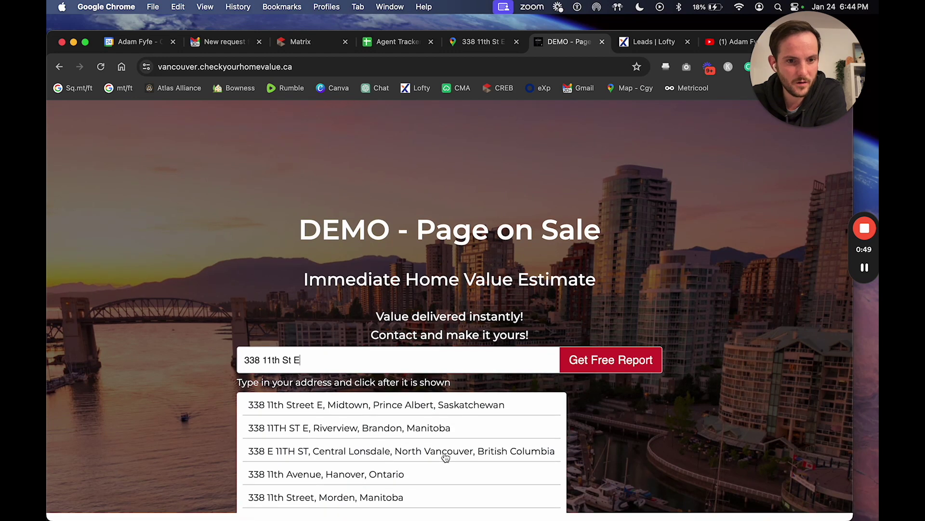
pyautogui.click(444, 458)
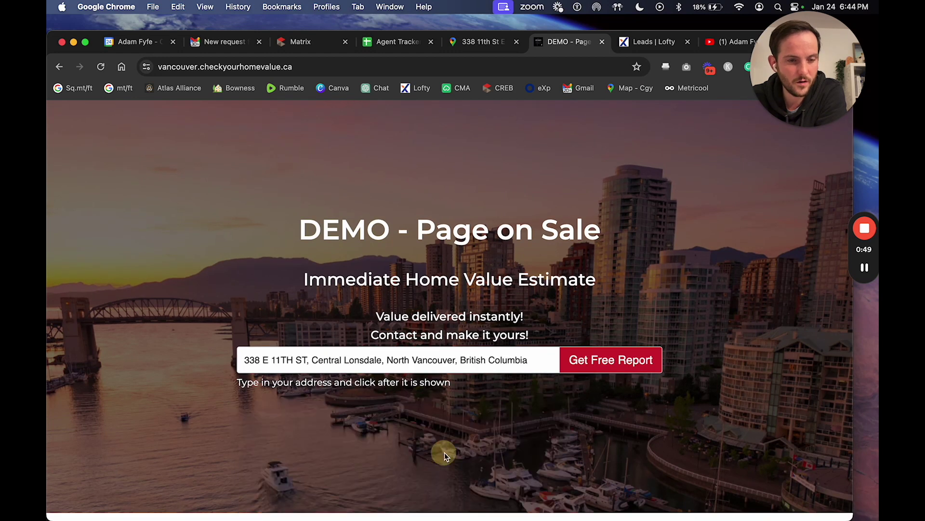
pyautogui.click(602, 360)
# Step: Autofill the contact form with saved details, submit it, and dismiss the thank-you message
pyautogui.click(409, 262)
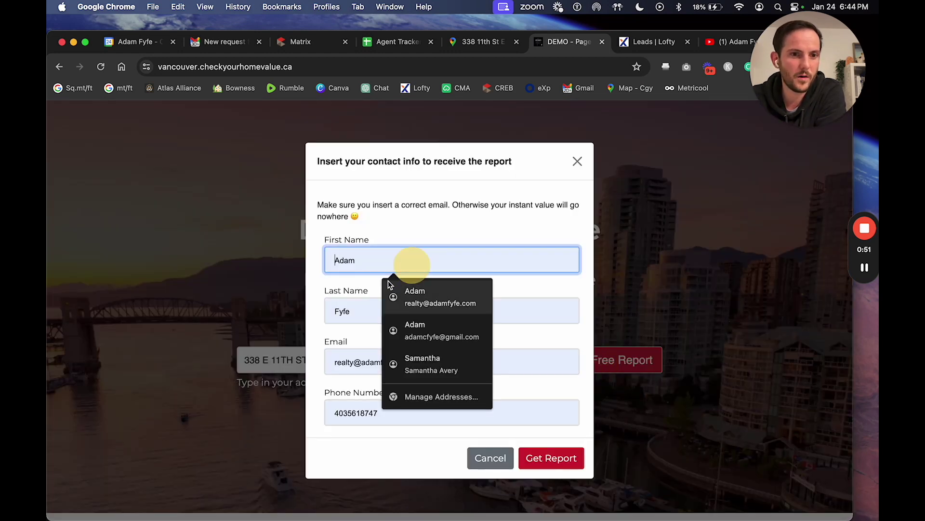
pyautogui.click(423, 301)
pyautogui.click(563, 463)
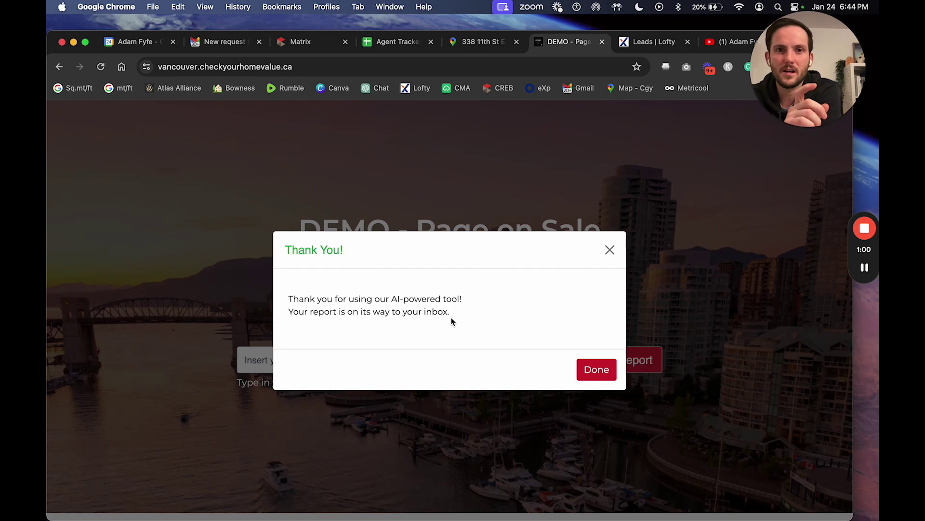
pyautogui.click(592, 370)
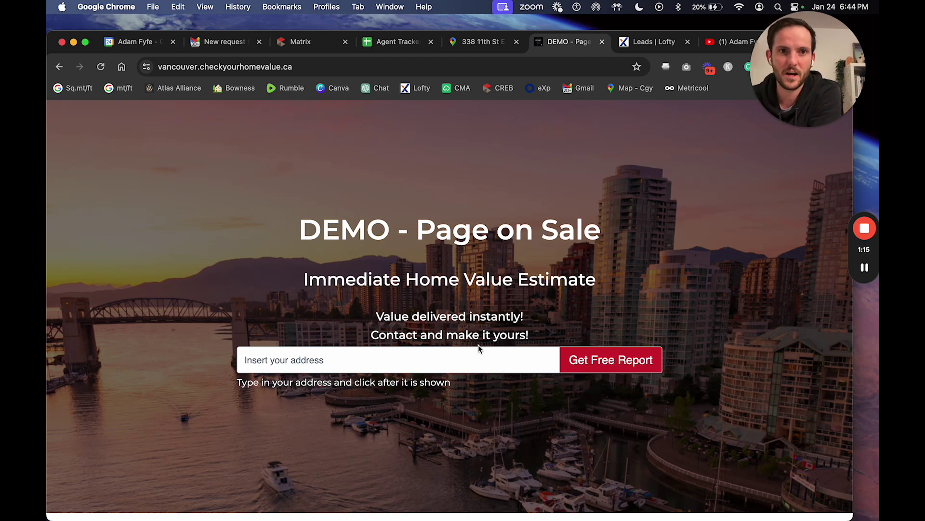
# Step: Open the newest instant home value email in Gmail and note the $2,097,700 valuation
pyautogui.click(224, 42)
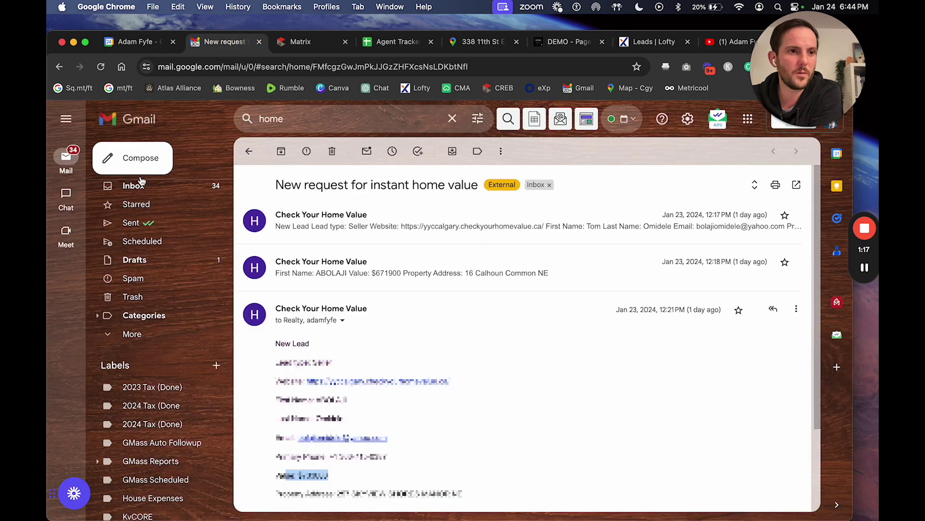
pyautogui.click(137, 186)
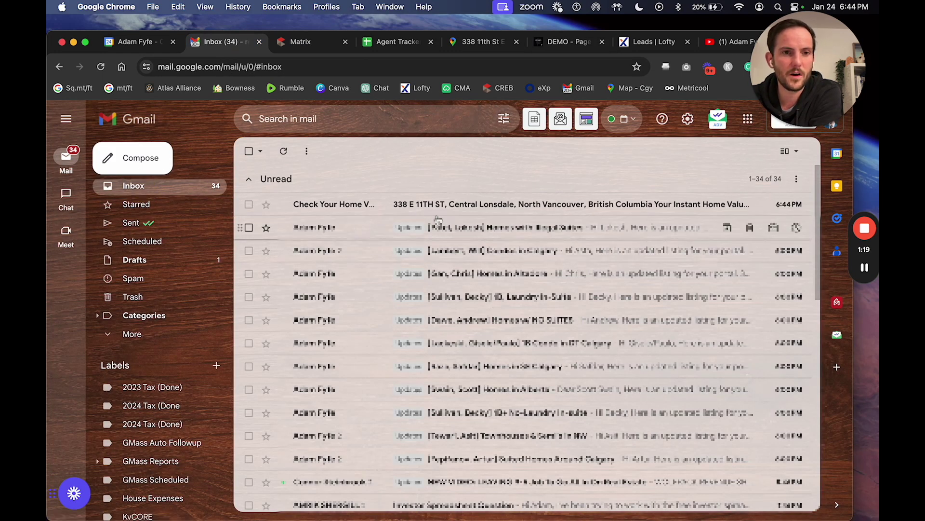
pyautogui.click(551, 211)
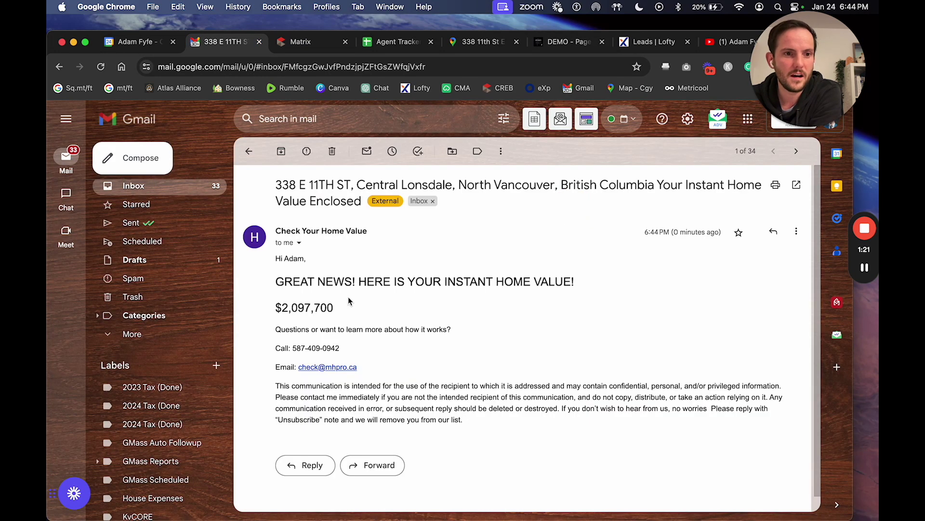
pyautogui.moveTo(336, 311); pyautogui.dragTo(282, 309)
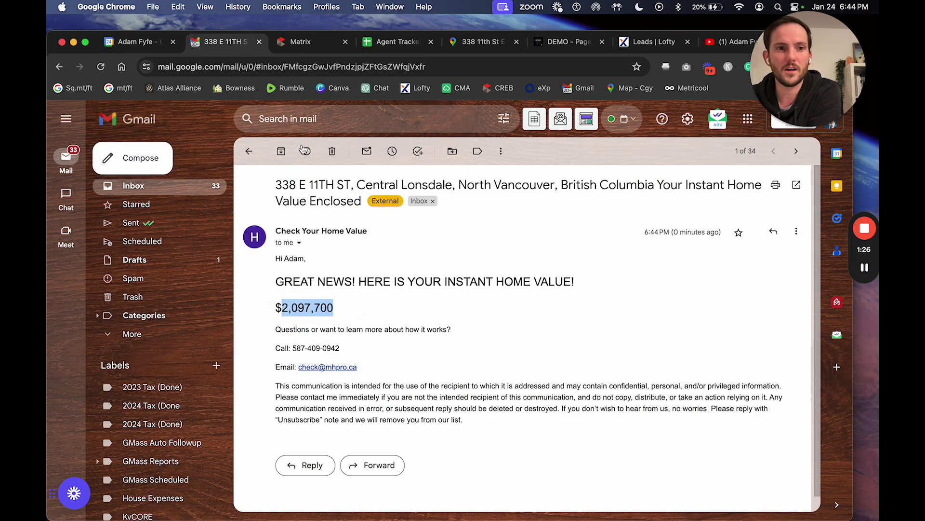
pyautogui.click(249, 151)
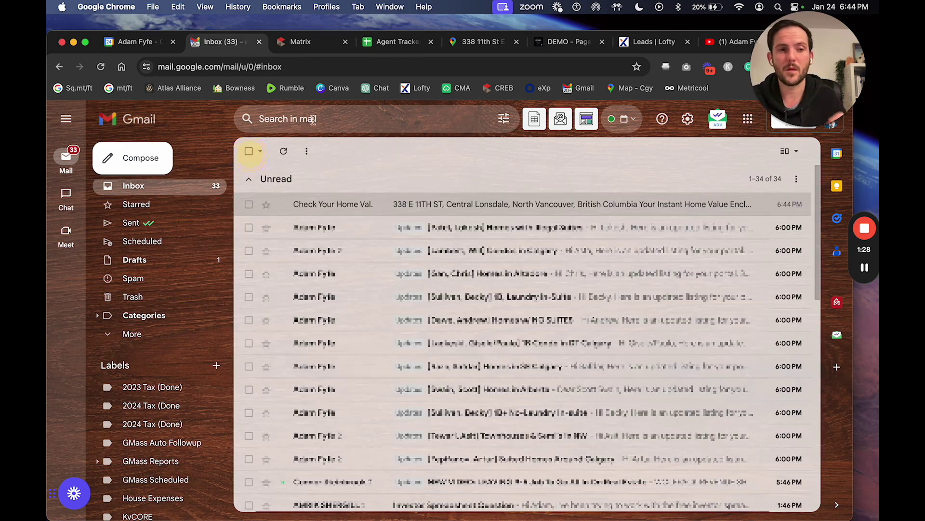
# Step: Search Gmail for 'home' and review the New request for instant home value lead's date and value
pyautogui.click(316, 119)
pyautogui.write('home')
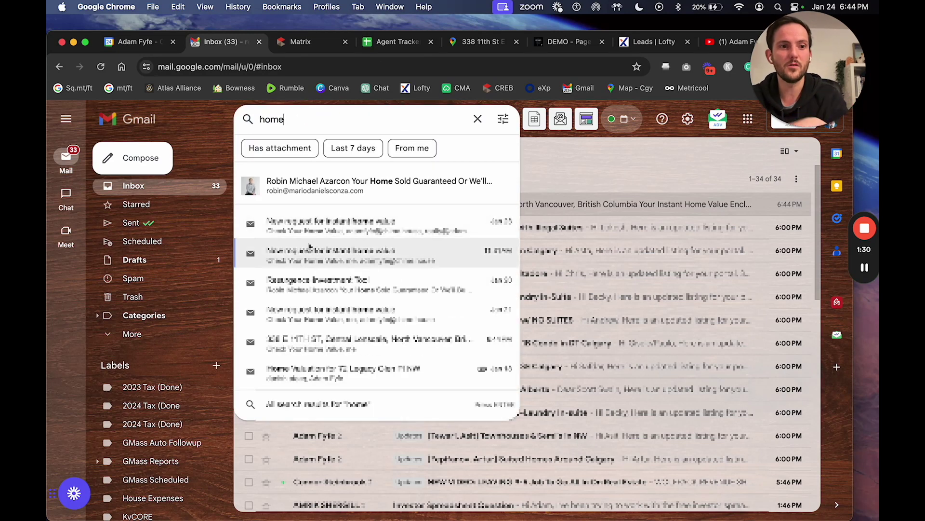
pyautogui.click(323, 222)
pyautogui.scroll(-1, 417, 261)
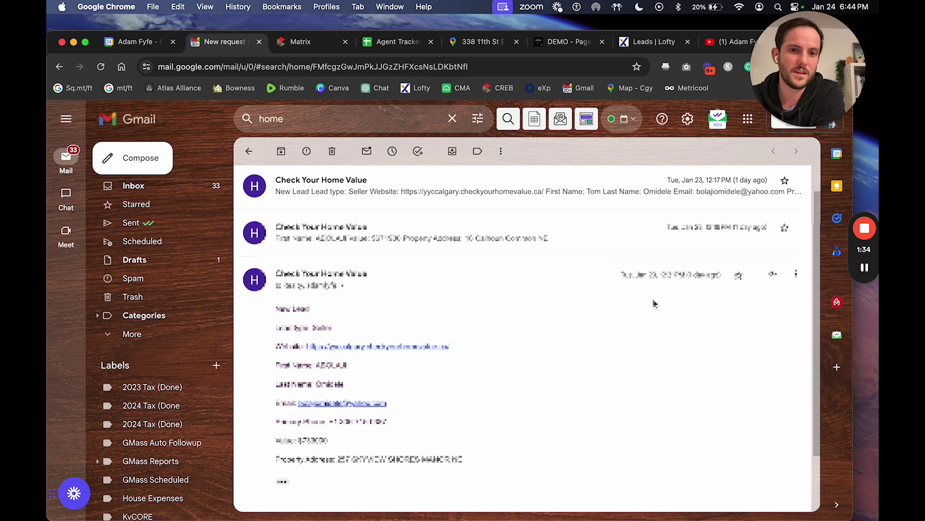
pyautogui.moveTo(714, 275); pyautogui.dragTo(643, 275)
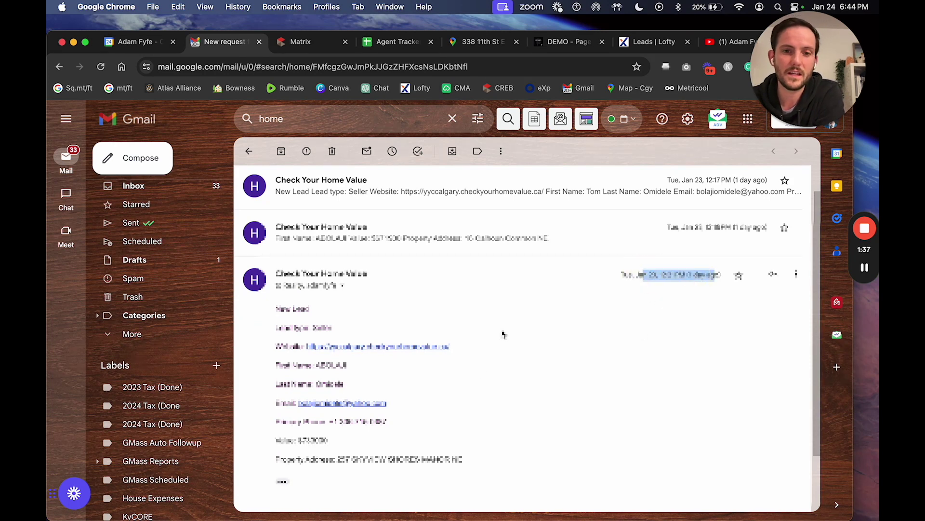
pyautogui.scroll(-2, 489, 337)
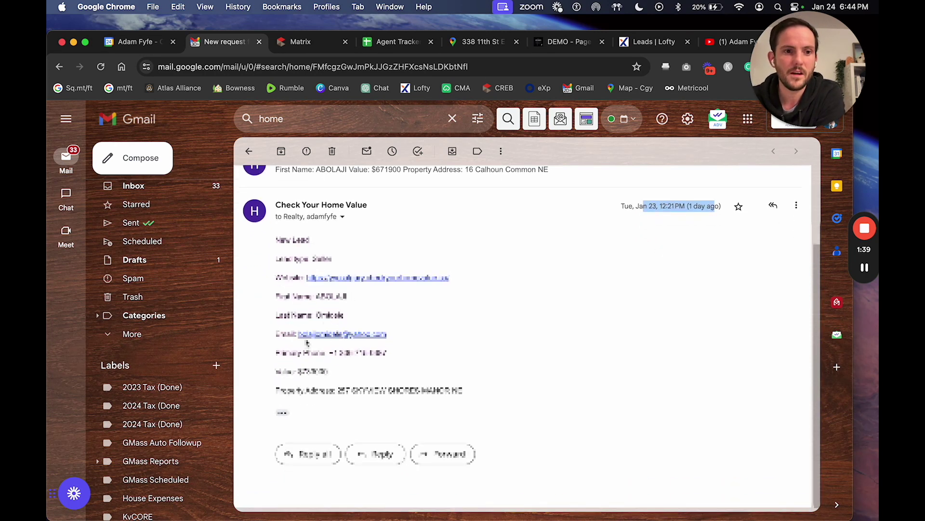
pyautogui.moveTo(330, 373); pyautogui.dragTo(291, 371)
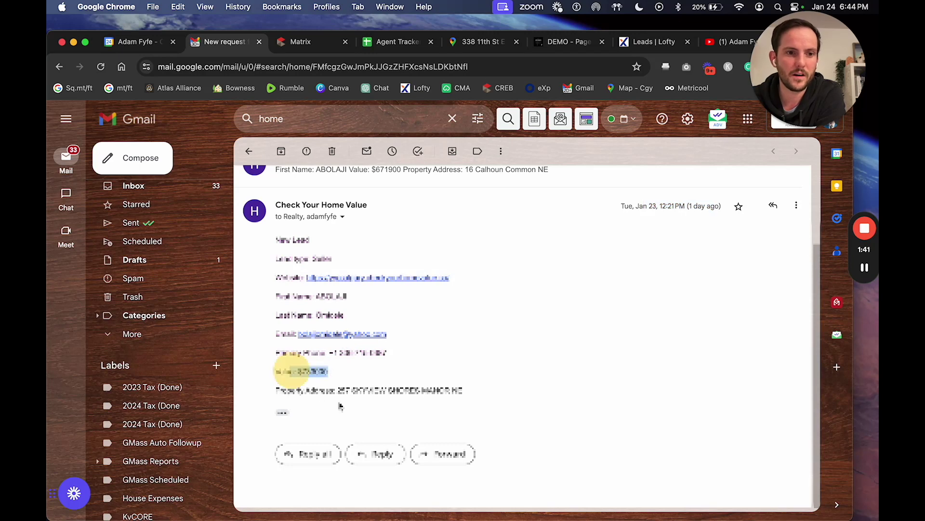
pyautogui.click(656, 42)
# Step: Show all Lofty leads sorted by registration date, newest first, and view page 2
pyautogui.click(214, 189)
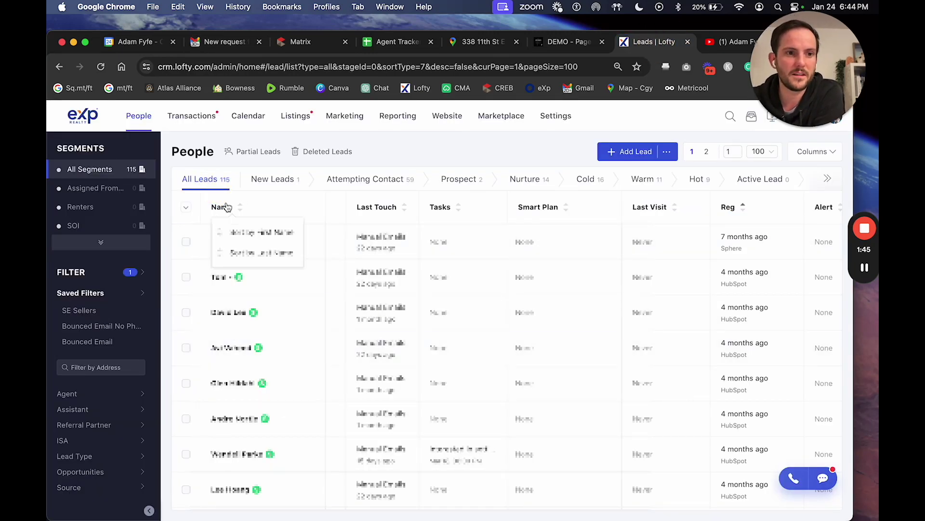
pyautogui.click(751, 210)
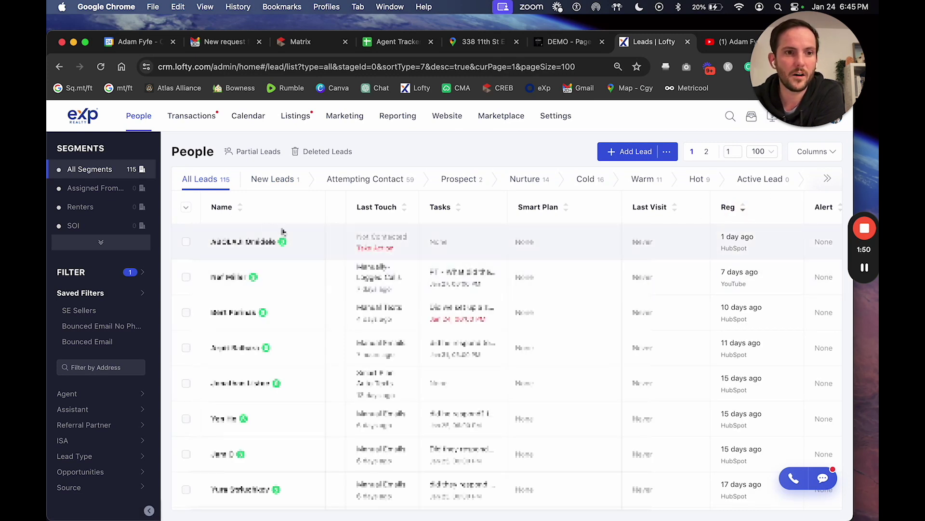
pyautogui.click(707, 152)
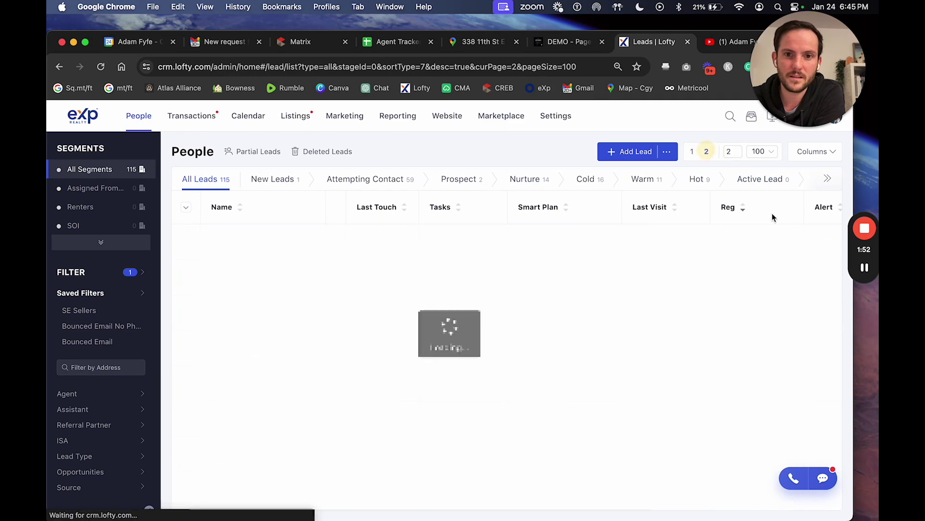
pyautogui.scroll(-1, 733, 310)
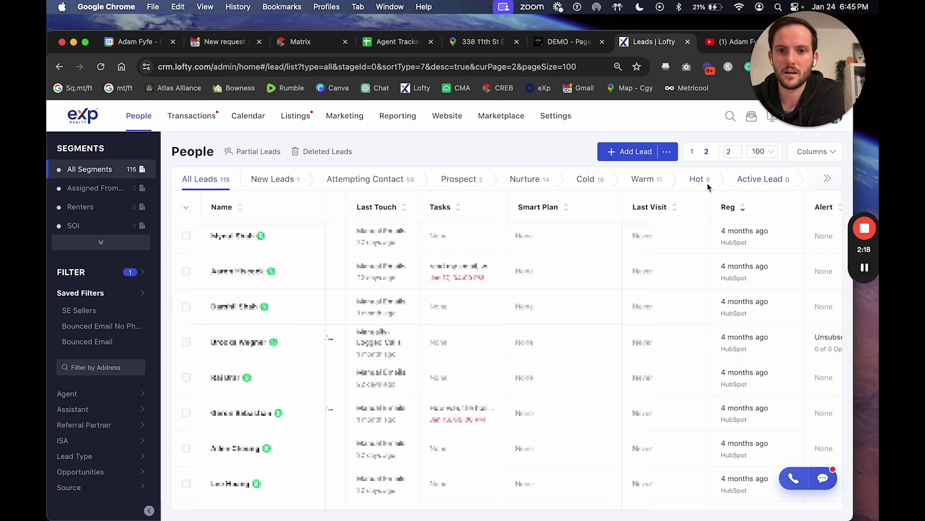
# Step: Switch through the demo page and Lofty tabs back to the realtor's YouTube channel
pyautogui.click(570, 43)
pyautogui.click(636, 44)
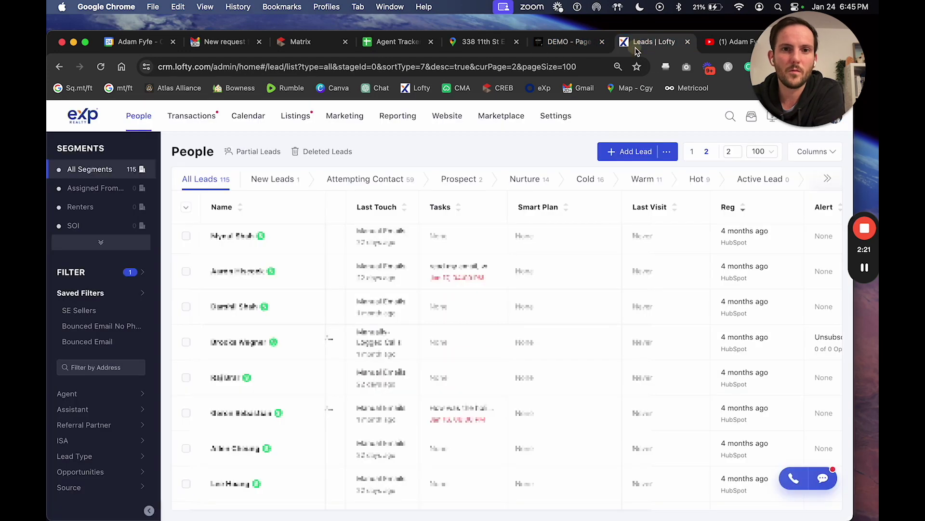
pyautogui.click(715, 43)
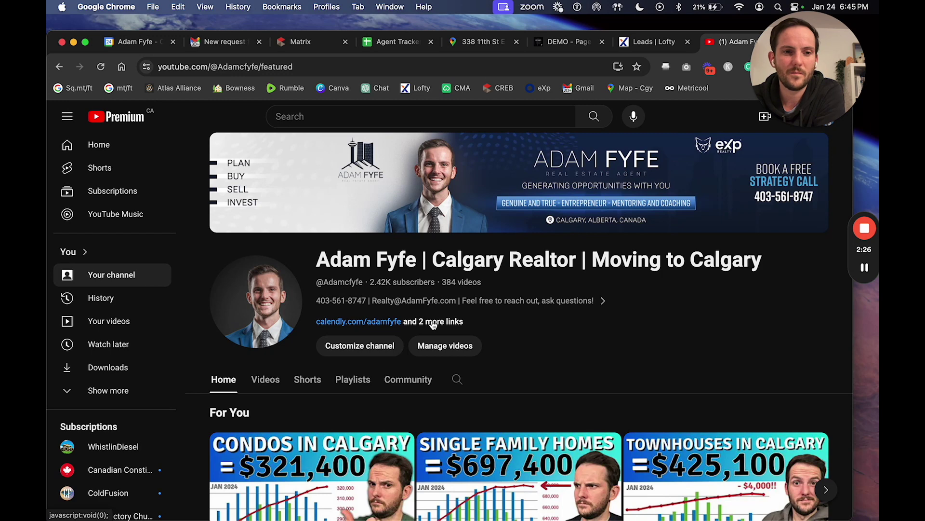
# Step: Review the channel's About details and contact links, then open the CONDOS IN CALGARY video
pyautogui.scroll(-1, 433, 325)
pyautogui.click(433, 303)
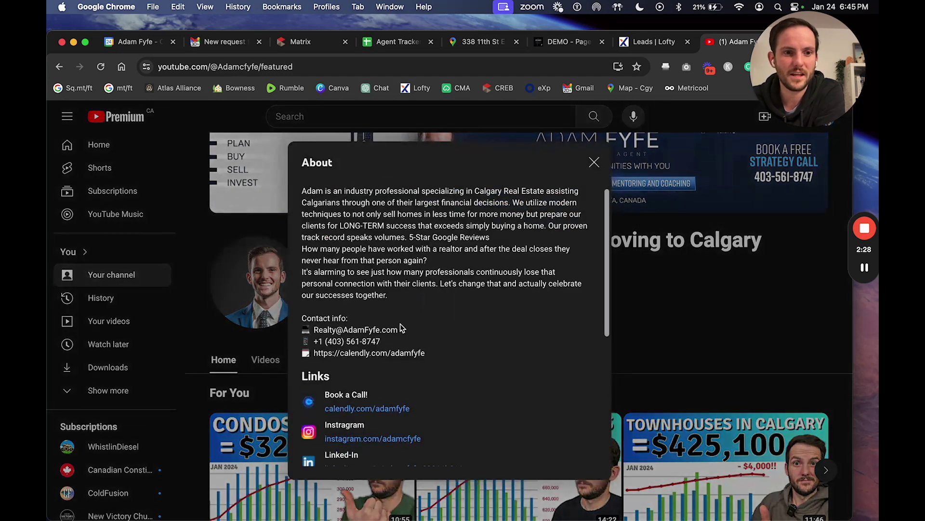
pyautogui.scroll(-5, 376, 318)
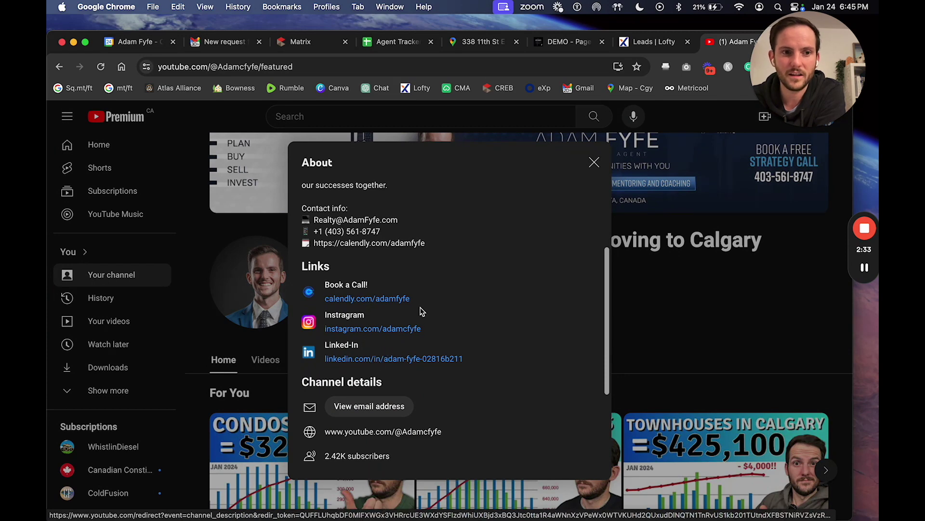
pyautogui.click(593, 162)
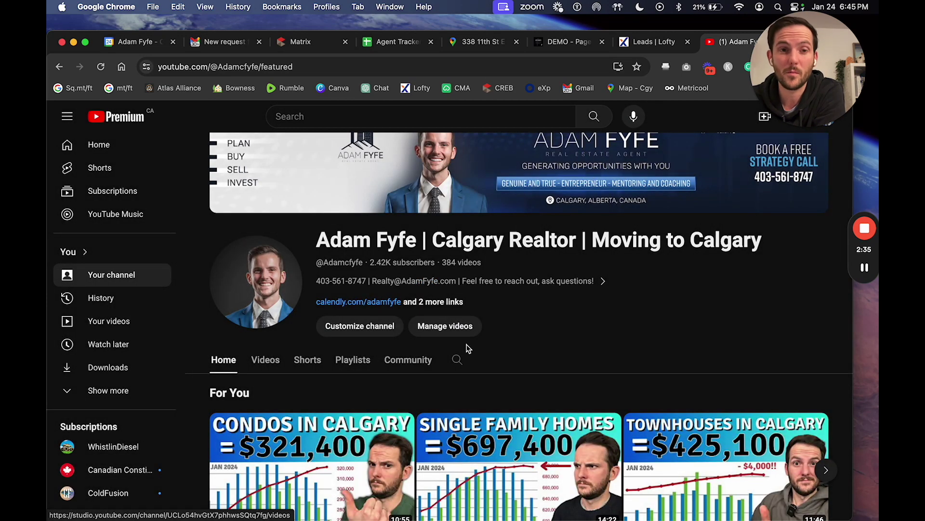
pyautogui.scroll(-3, 357, 393)
pyautogui.click(400, 283)
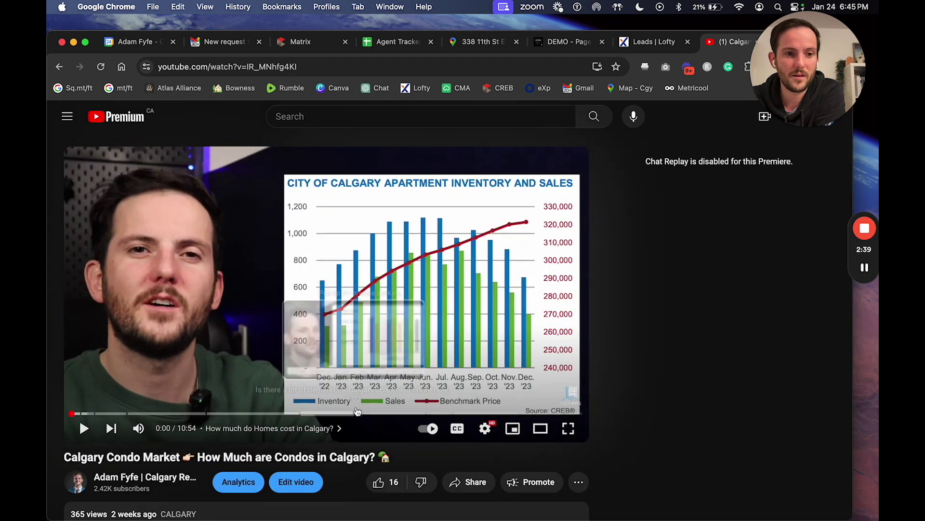
# Step: Seek the condo video forward, mute it, and pause at 7:49 on the home-value form scene
pyautogui.moveTo(357, 411); pyautogui.dragTo(428, 415)
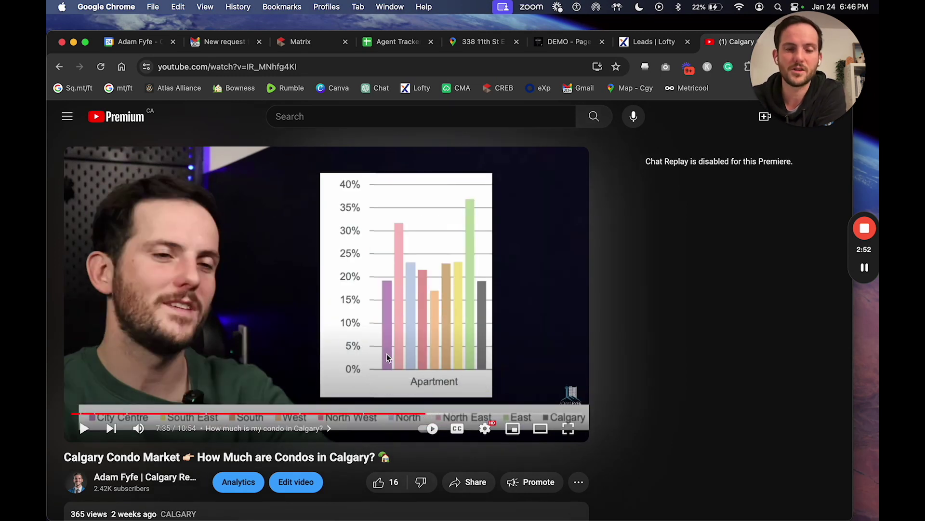
pyautogui.click(139, 429)
pyautogui.click(369, 347)
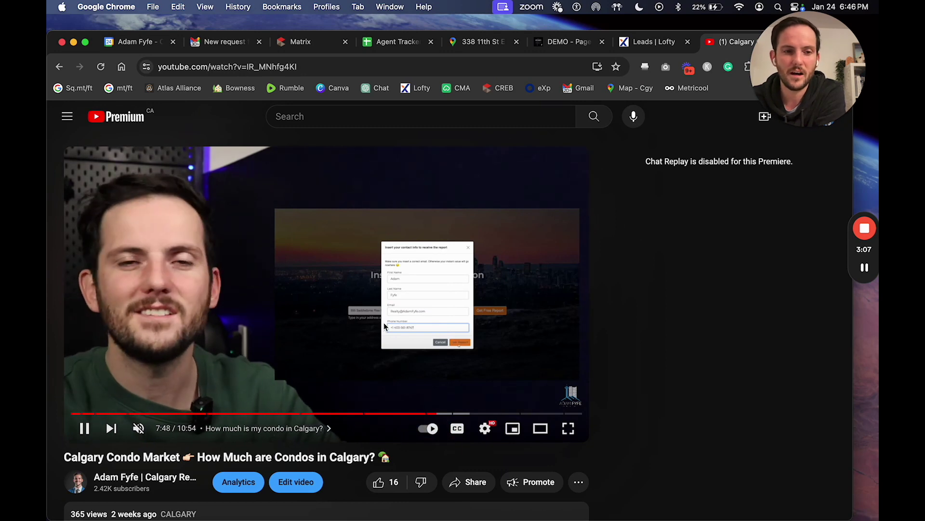
pyautogui.click(355, 263)
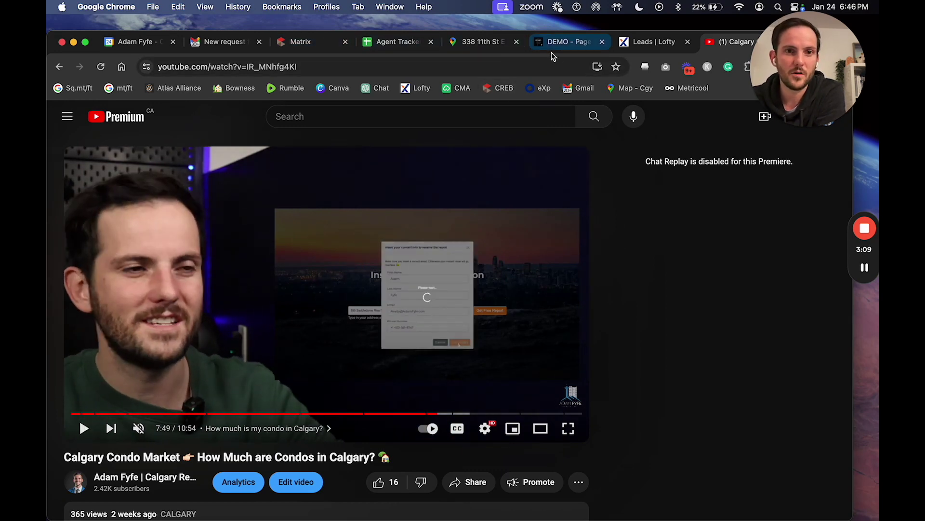
pyautogui.click(653, 43)
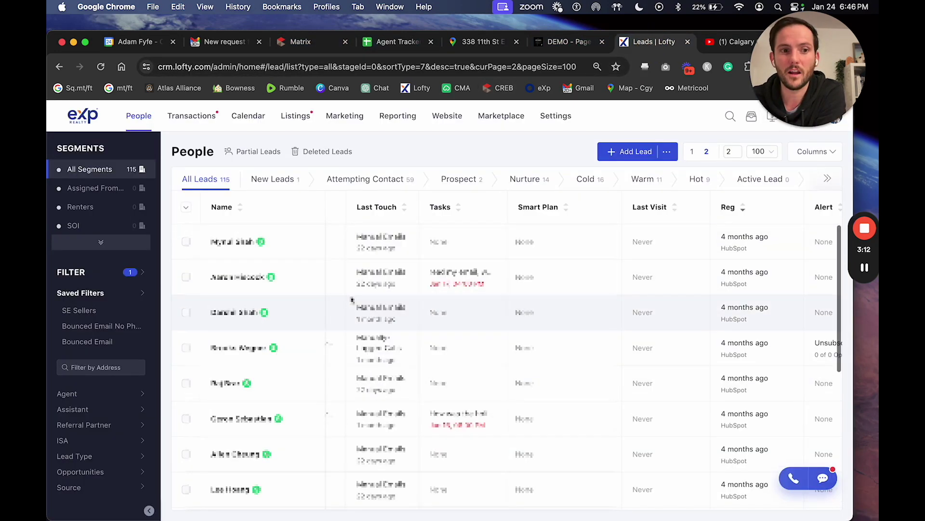
pyautogui.click(720, 43)
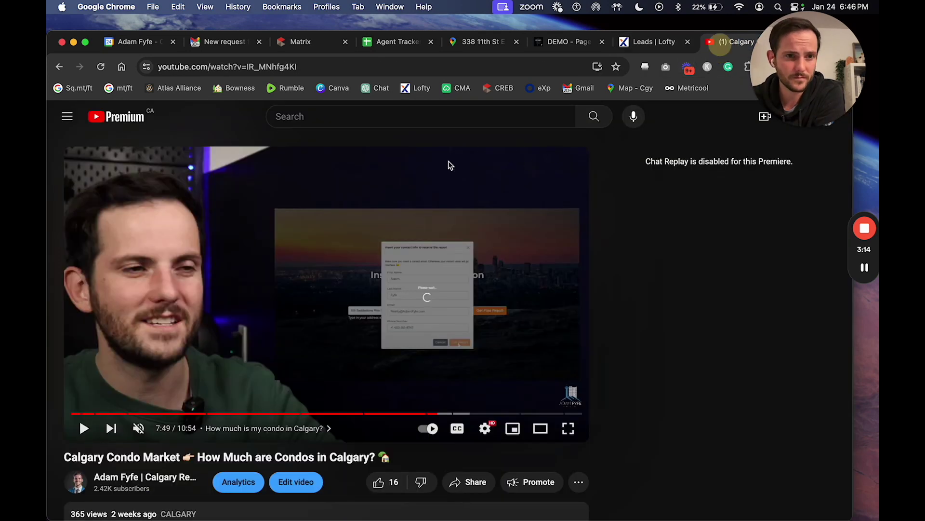
pyautogui.click(62, 66)
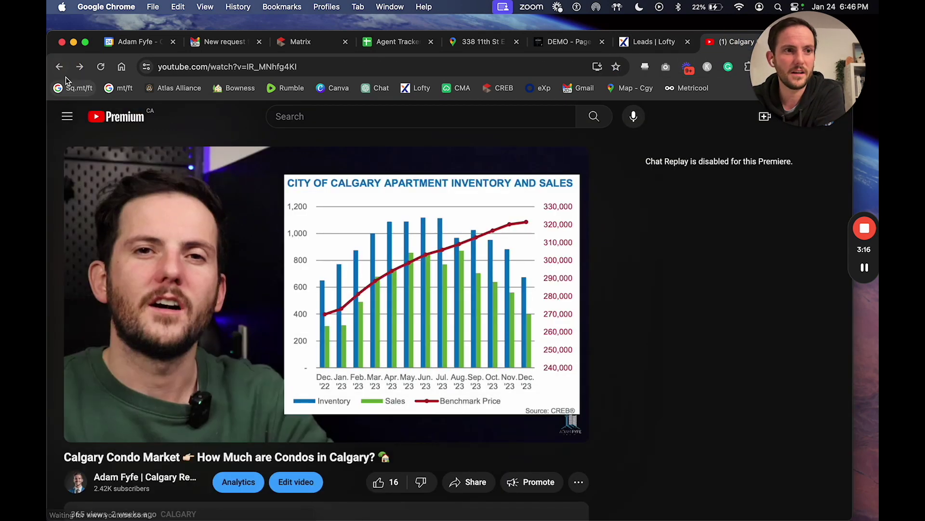
# Step: Go back to the channel home page and highlight its 2.42K subscribers and 384 videos
pyautogui.click(61, 68)
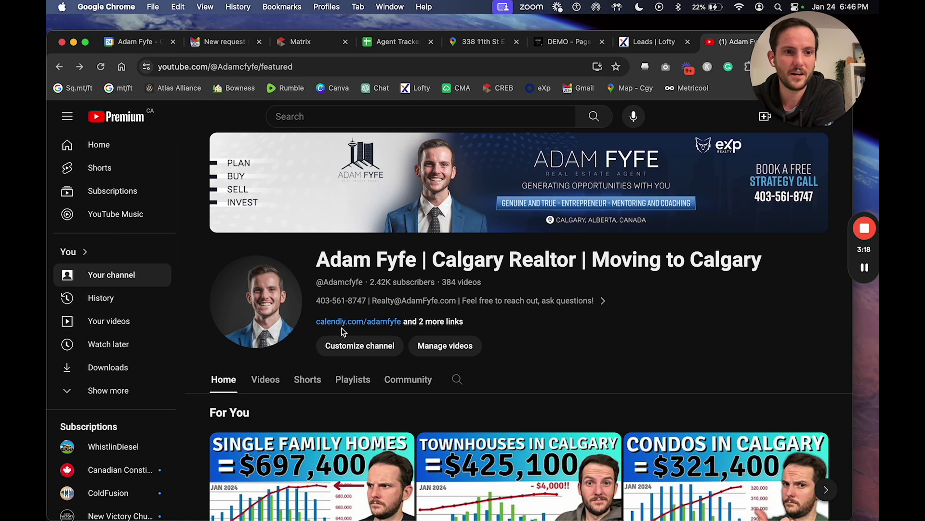
pyautogui.moveTo(402, 282); pyautogui.dragTo(370, 282)
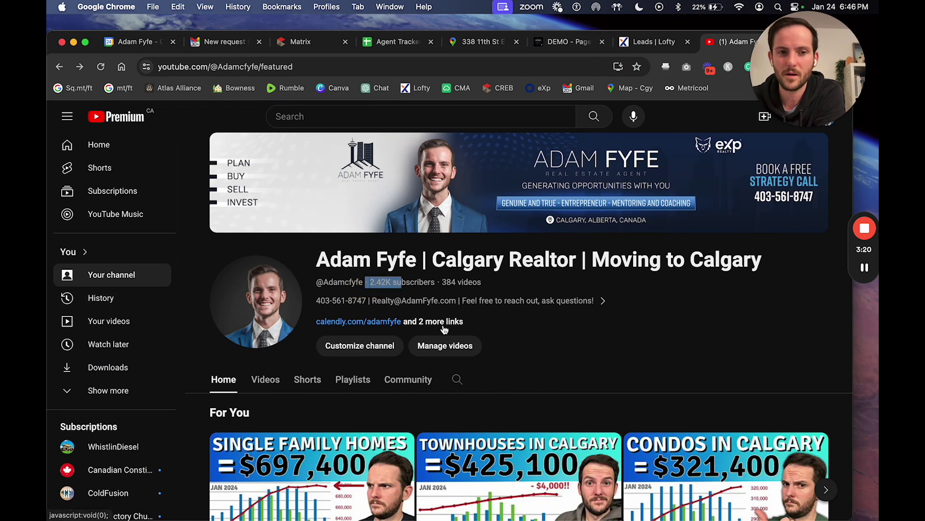
pyautogui.moveTo(474, 283); pyautogui.dragTo(430, 283)
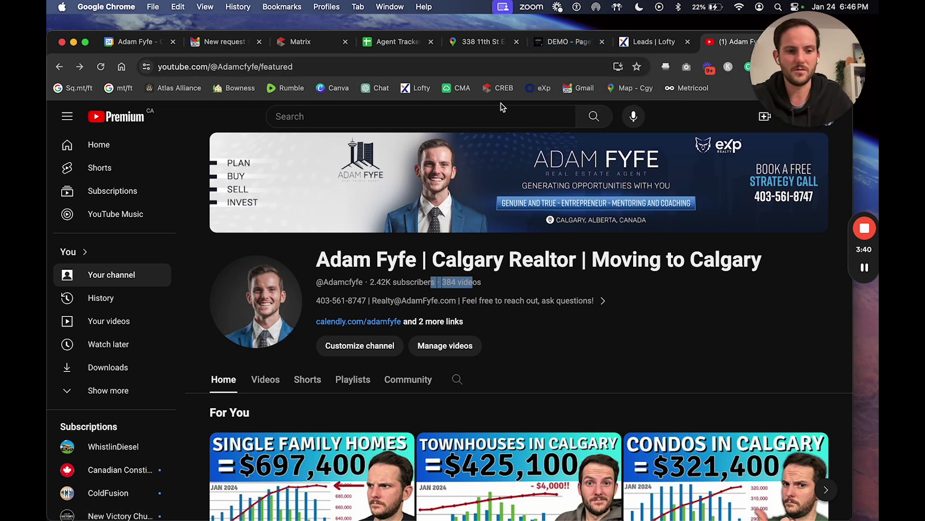
# Step: Load bitly.com in a new tab and list the saved short links
pyautogui.press('super+t')
pyautogui.write('bit')
pyautogui.press('Return')
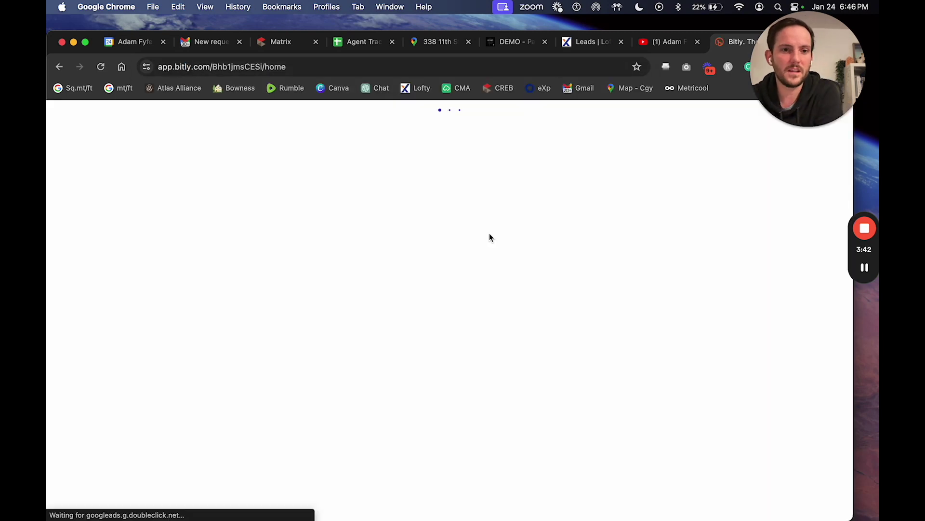
pyautogui.click(109, 227)
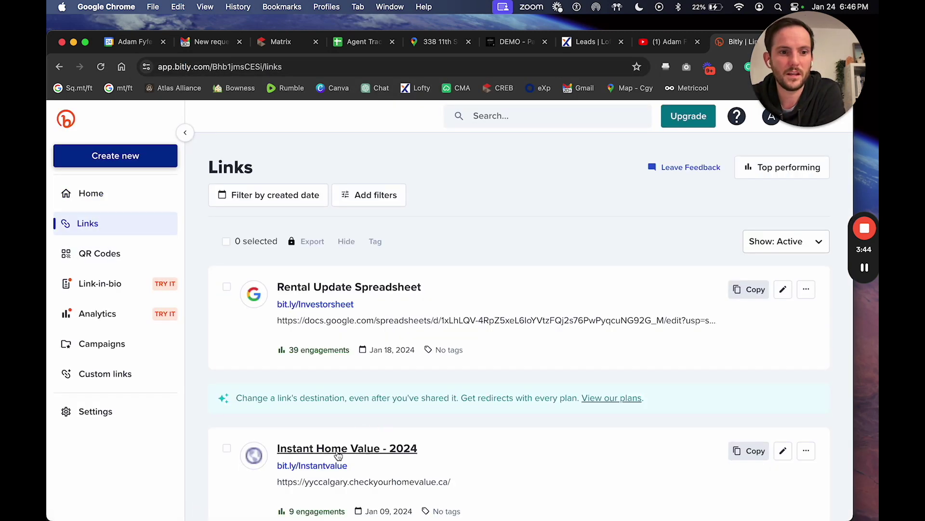
pyautogui.scroll(-1, 338, 456)
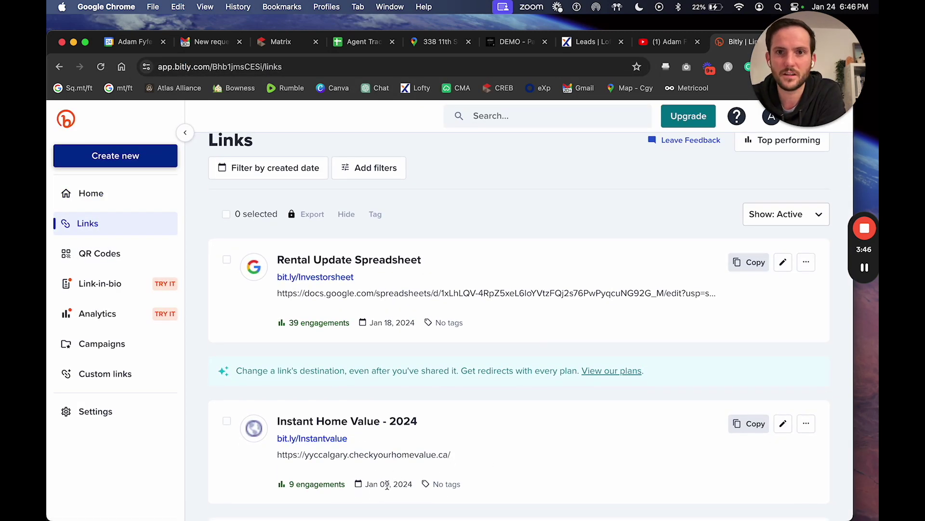
# Step: Open the Instant Home Value - 2024 link's stats: 10 engagements, 2 this week, 1 QR scan
pyautogui.moveTo(304, 485)
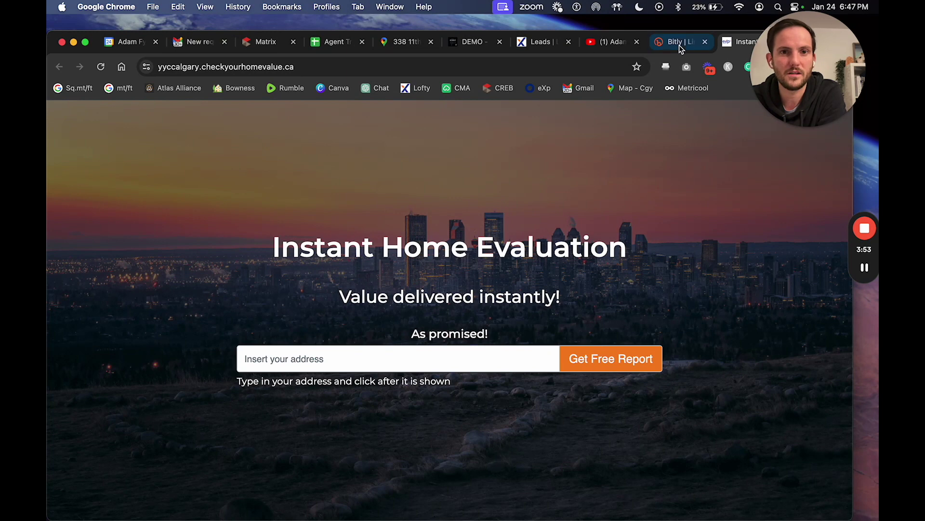
pyautogui.click(678, 44)
pyautogui.click(324, 436)
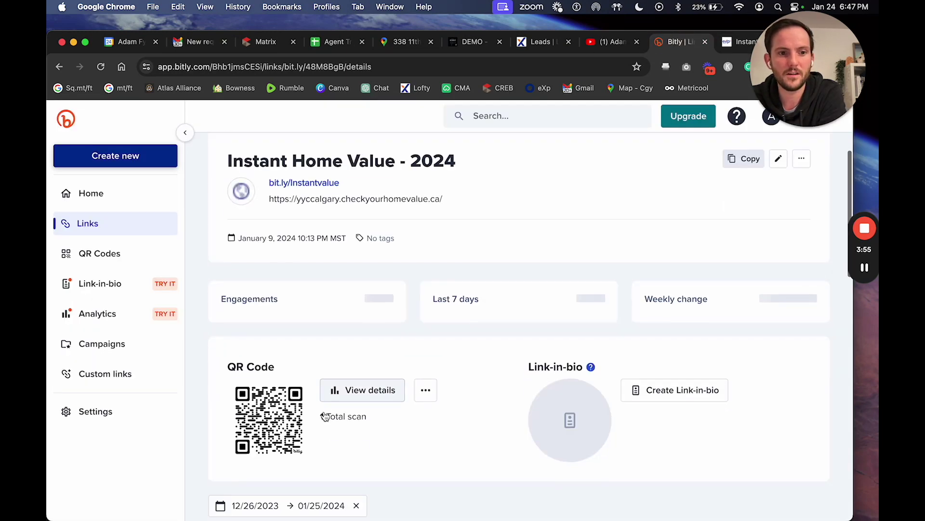
pyautogui.scroll(-2, 324, 416)
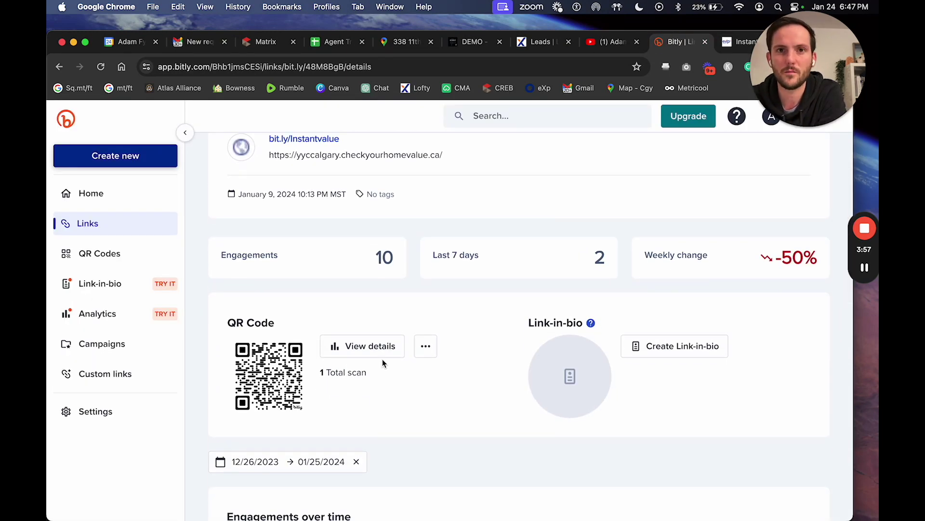
pyautogui.tripleClick(371, 378)
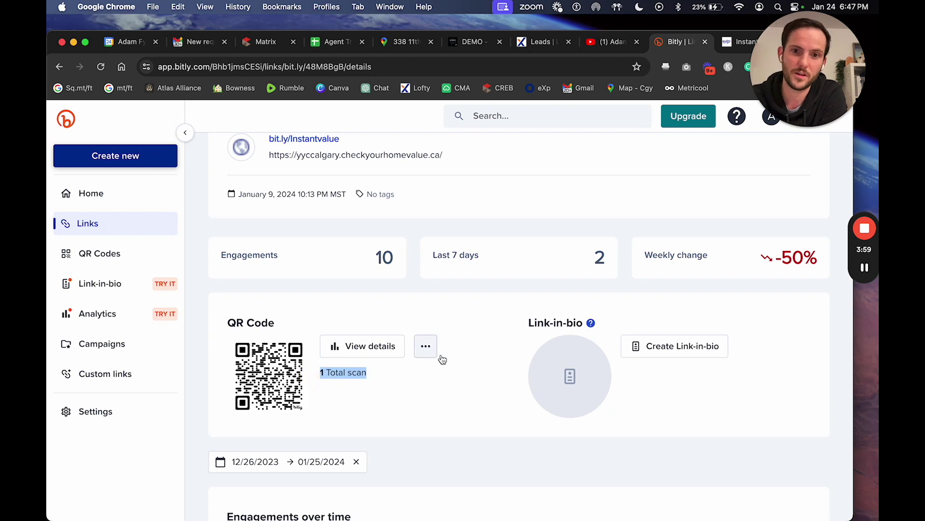
pyautogui.scroll(4, 449, 289)
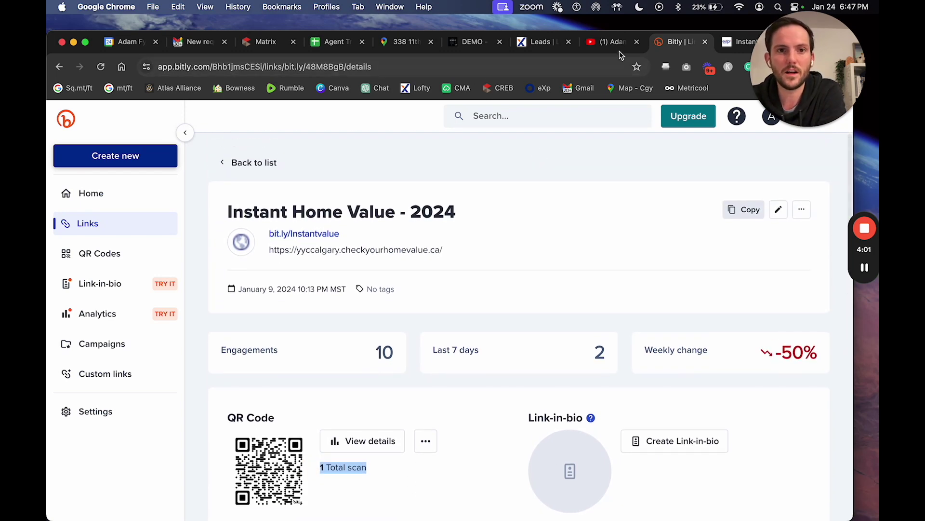
# Step: Return to the checkyourhomevalue.ca demo page and close the address field's autofill suggestions
pyautogui.click(620, 47)
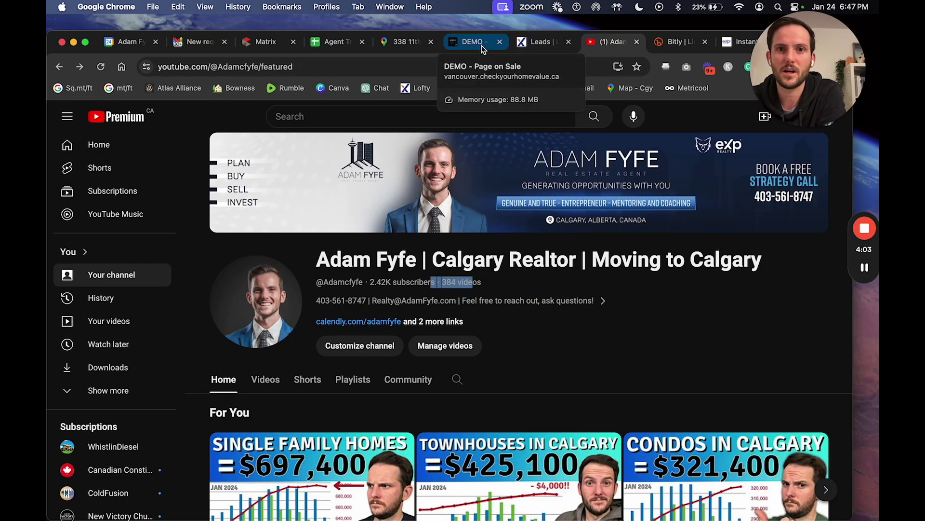
pyautogui.click(482, 48)
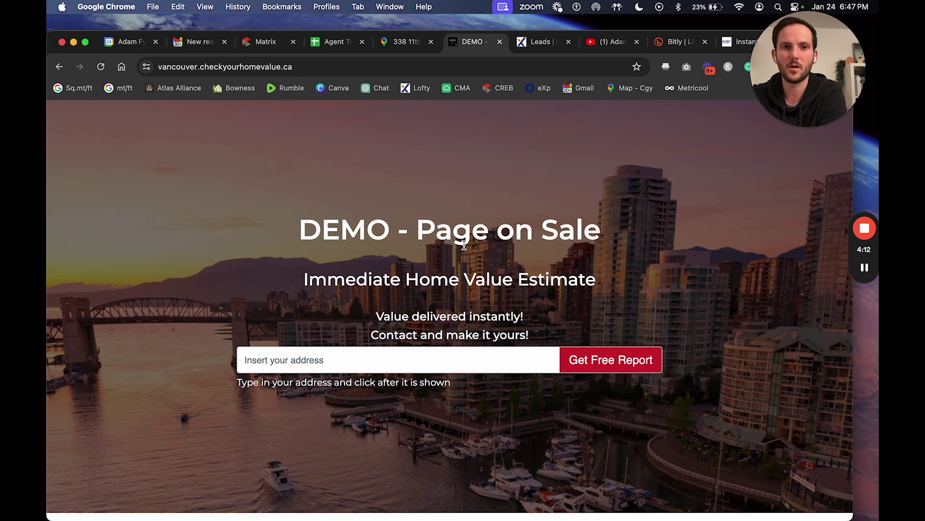
pyautogui.click(376, 360)
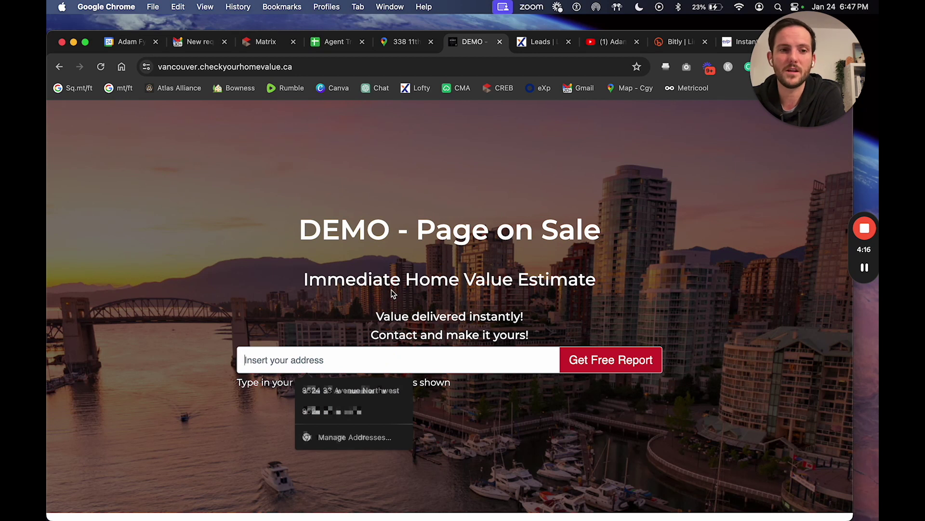
pyautogui.click(362, 297)
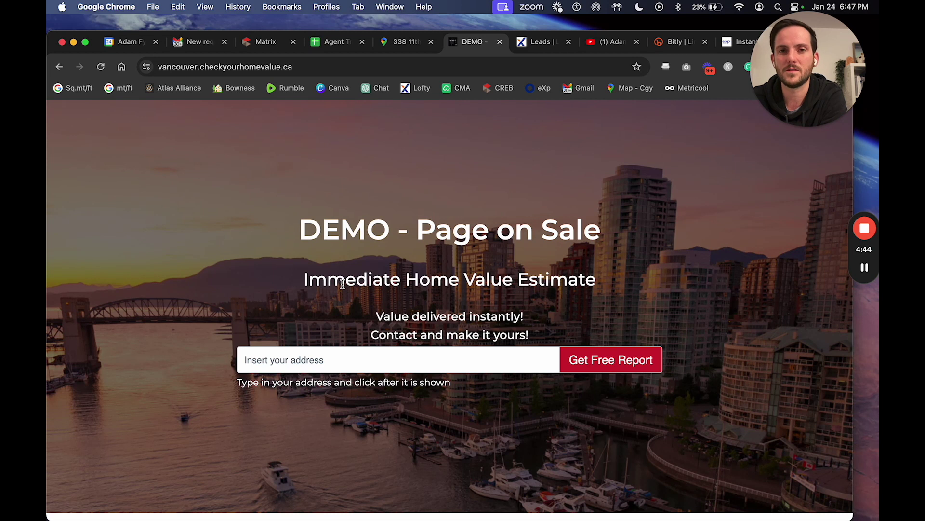
pyautogui.moveTo(863, 254)
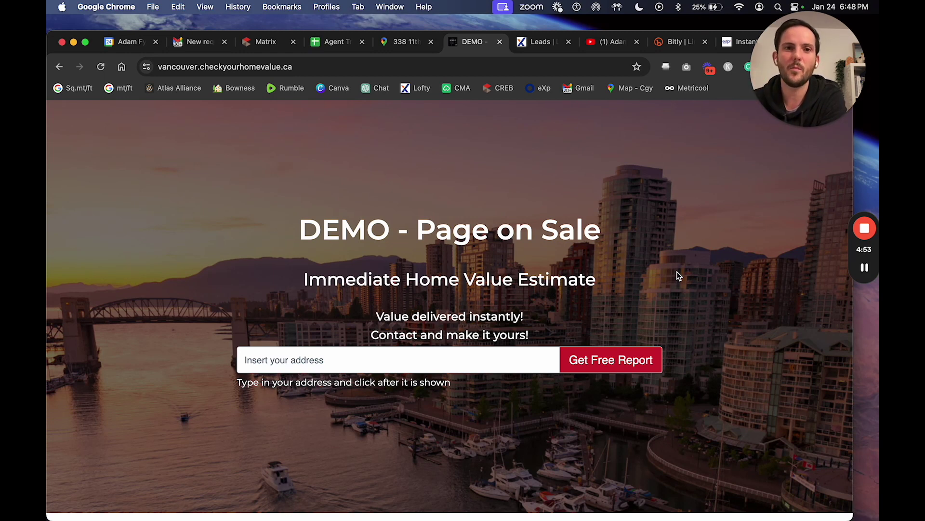
# Step: Return to the realtor's YouTube channel page showing 2.42K subscribers and 384 videos
pyautogui.click(606, 41)
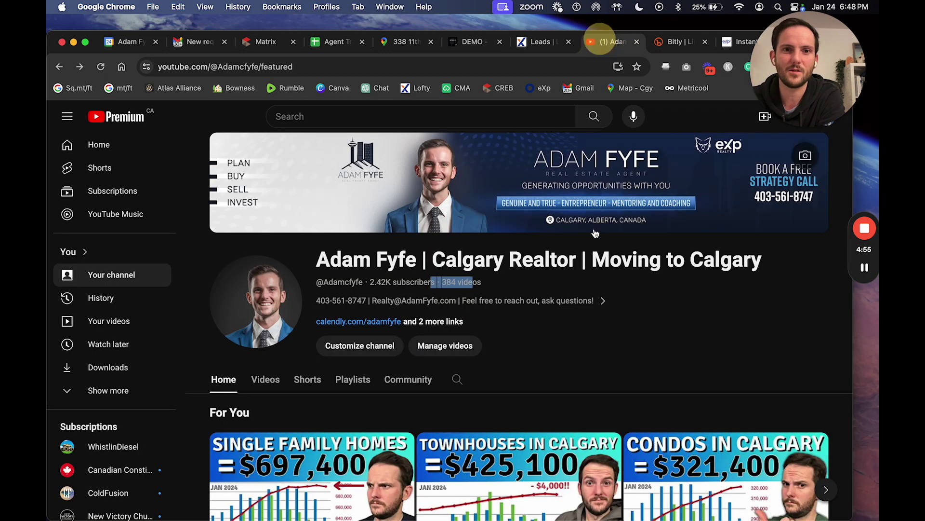